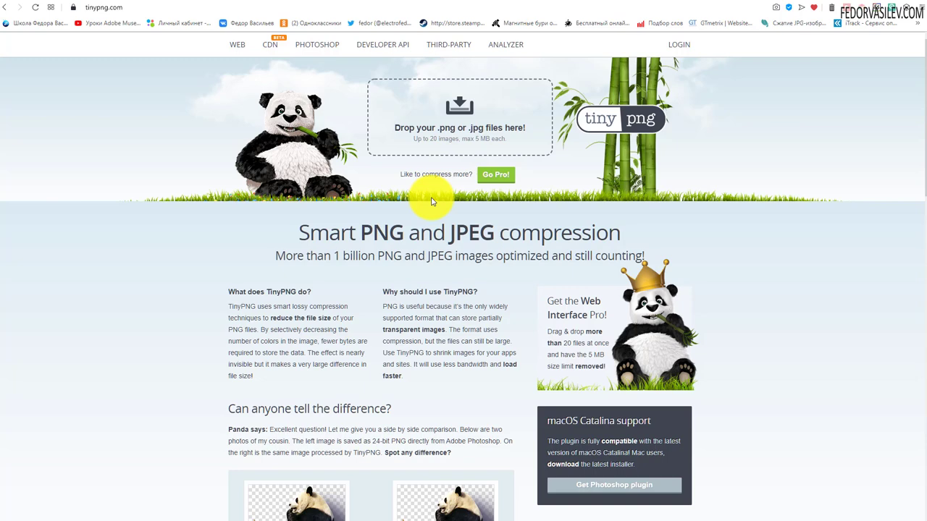
# Switch to the WordPress plugin search results and find the Compress JPEG & PNG images plugin by TinyPNG
pyautogui.click(577, 2)
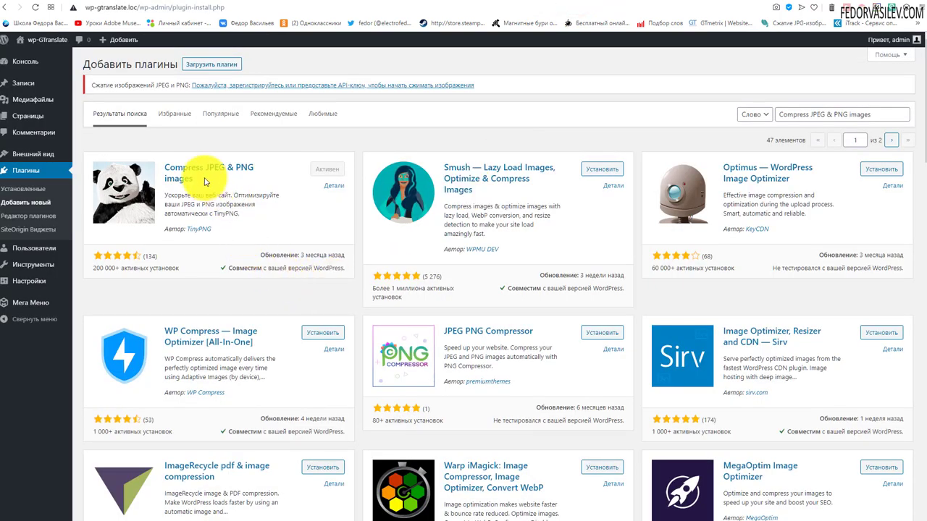
pyautogui.moveTo(205, 181); pyautogui.dragTo(170, 168)
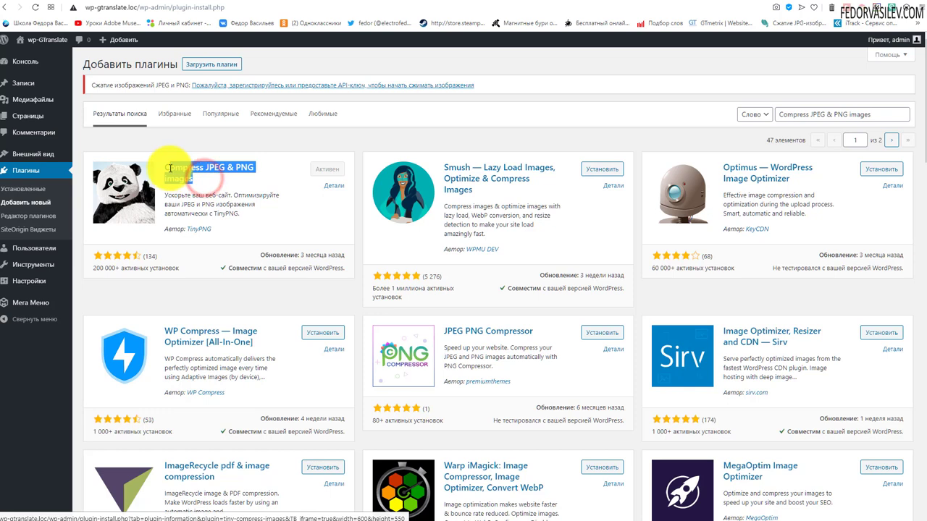
pyautogui.click(275, 154)
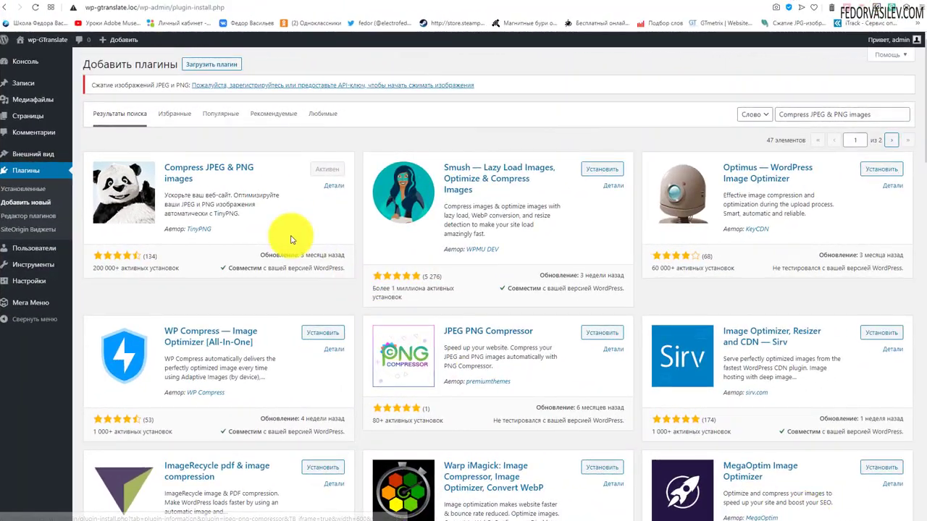
pyautogui.click(872, 116)
pyautogui.moveTo(872, 116); pyautogui.dragTo(729, 132)
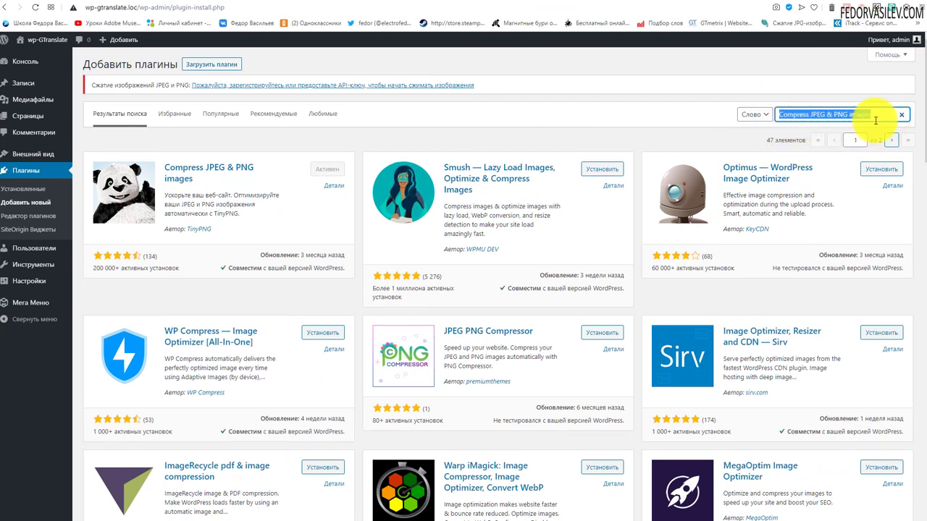
pyautogui.moveTo(875, 117); pyautogui.dragTo(772, 120)
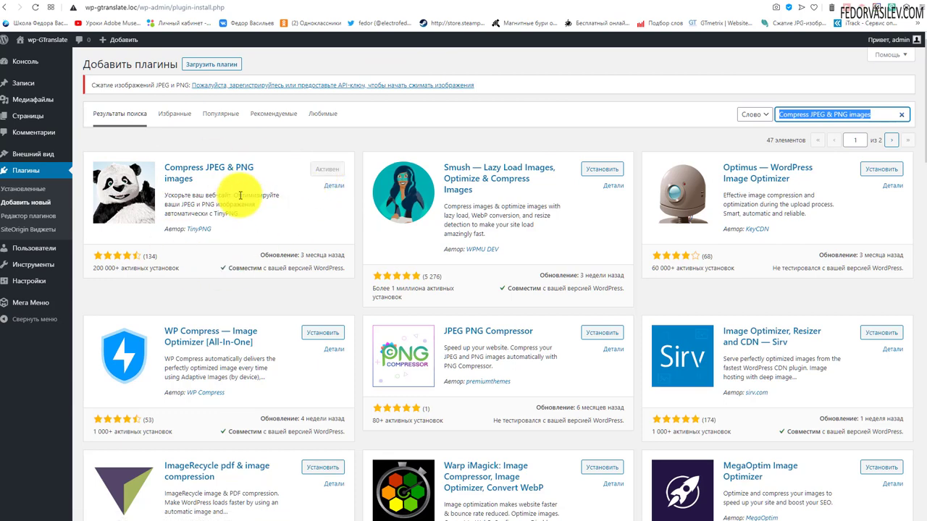
# Open the JPEG and PNG image compression plugin's settings page and look over its options
pyautogui.click(29, 281)
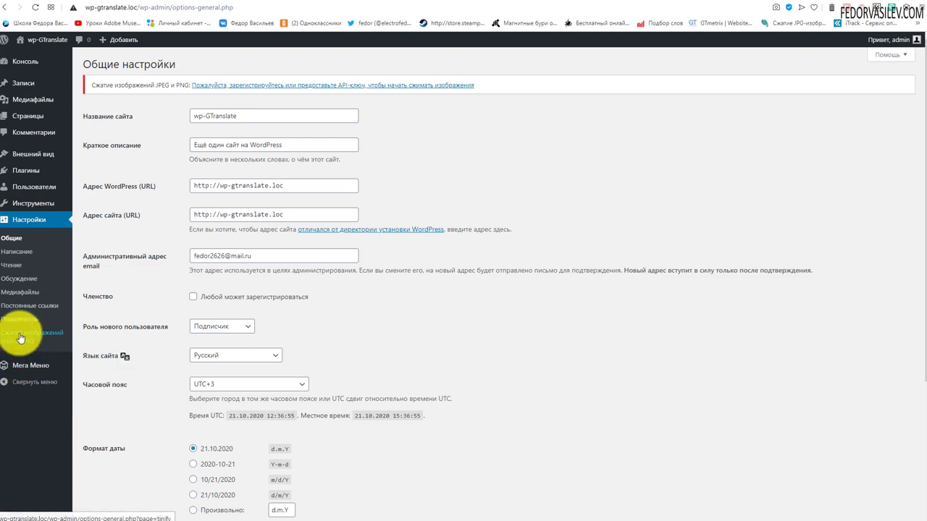
pyautogui.click(26, 341)
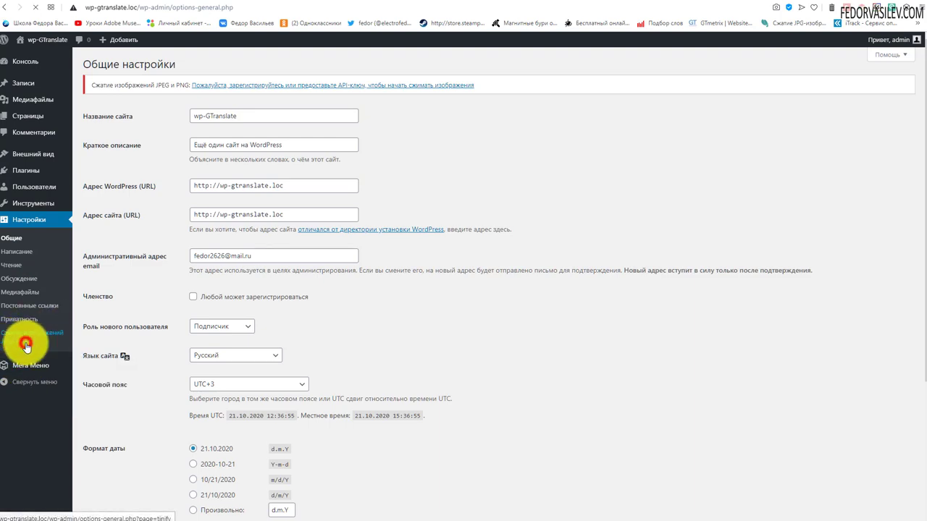
pyautogui.scroll(-4, 271, 294)
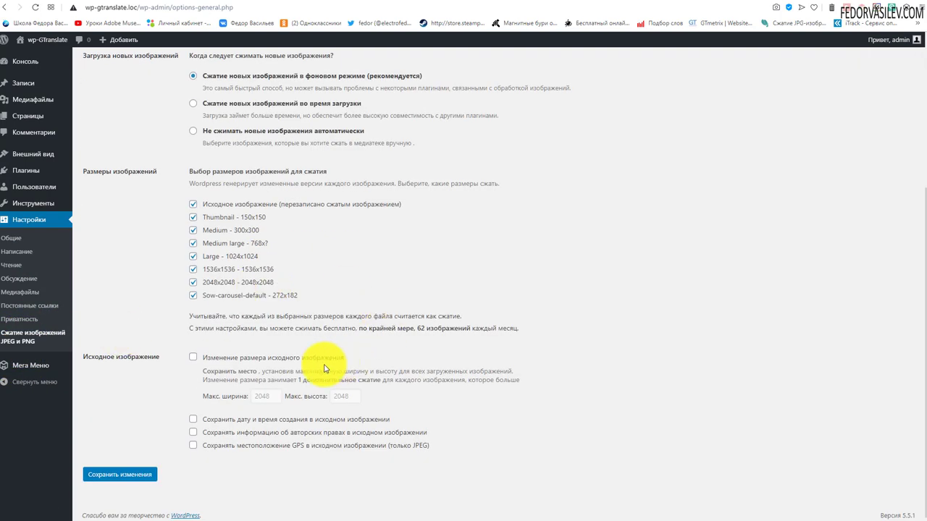
pyautogui.scroll(4, 383, 368)
# Register a new Tinify account from the plugin settings, entering the account holder's name alongside the prefilled e-mail
pyautogui.moveTo(204, 140); pyautogui.dragTo(326, 165)
pyautogui.click(227, 155)
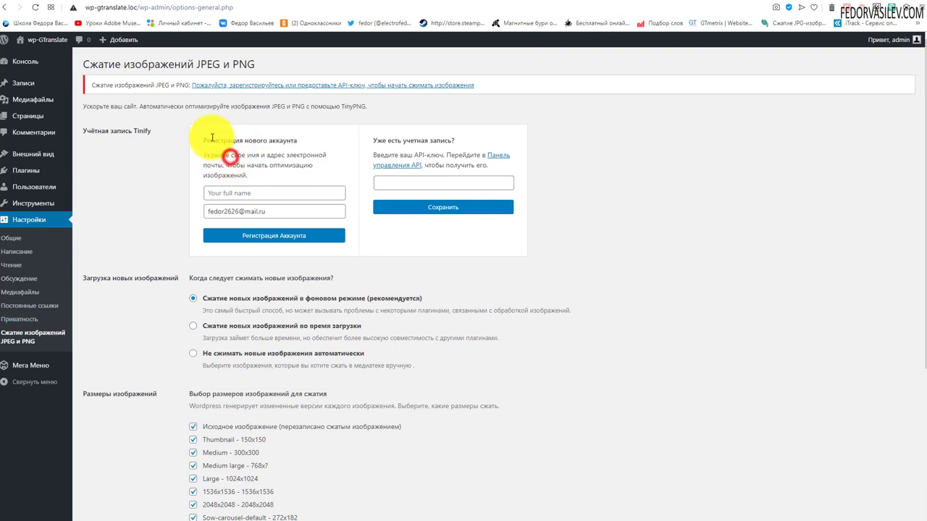
pyautogui.moveTo(201, 137); pyautogui.dragTo(242, 175)
pyautogui.click(237, 193)
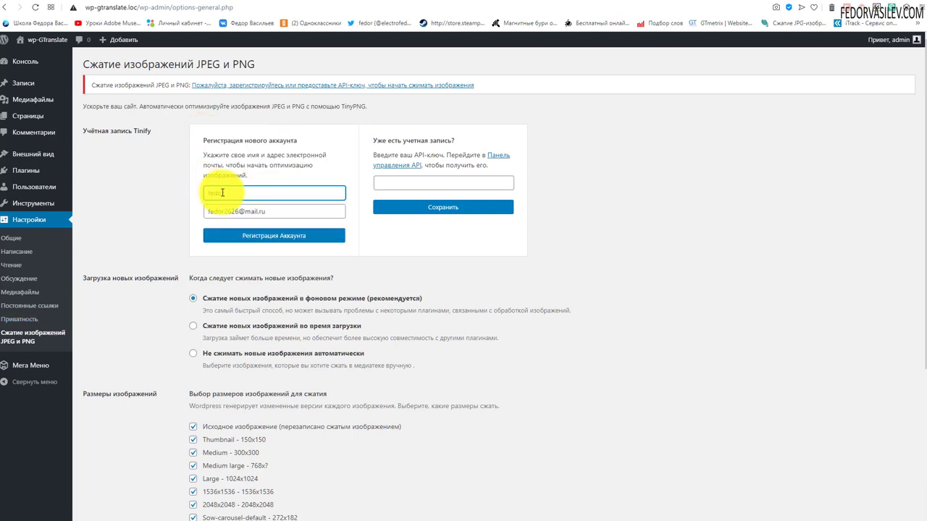
pyautogui.write('fedor')
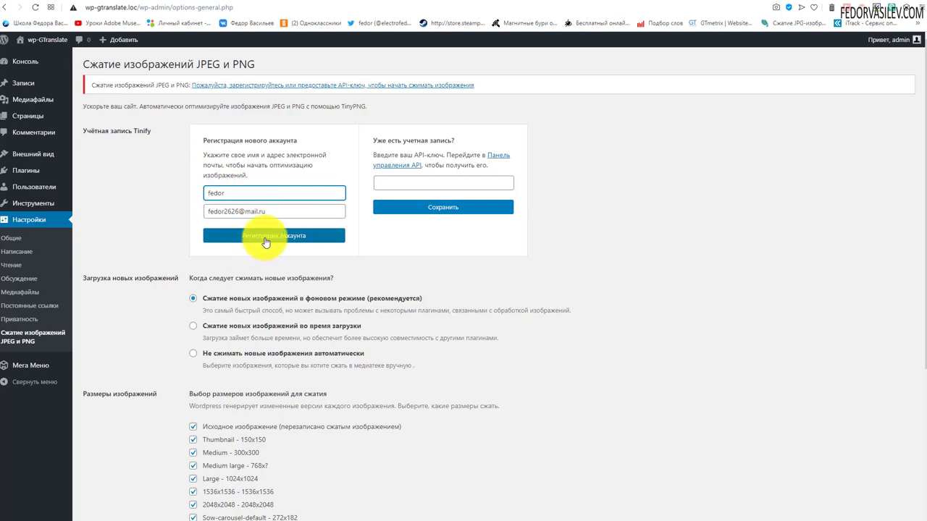
pyautogui.click(266, 243)
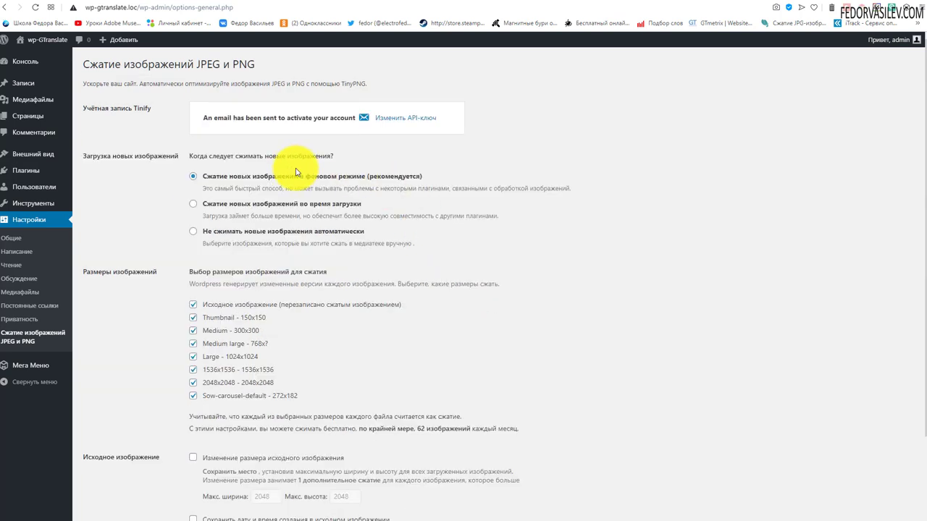
pyautogui.moveTo(204, 118); pyautogui.dragTo(358, 120)
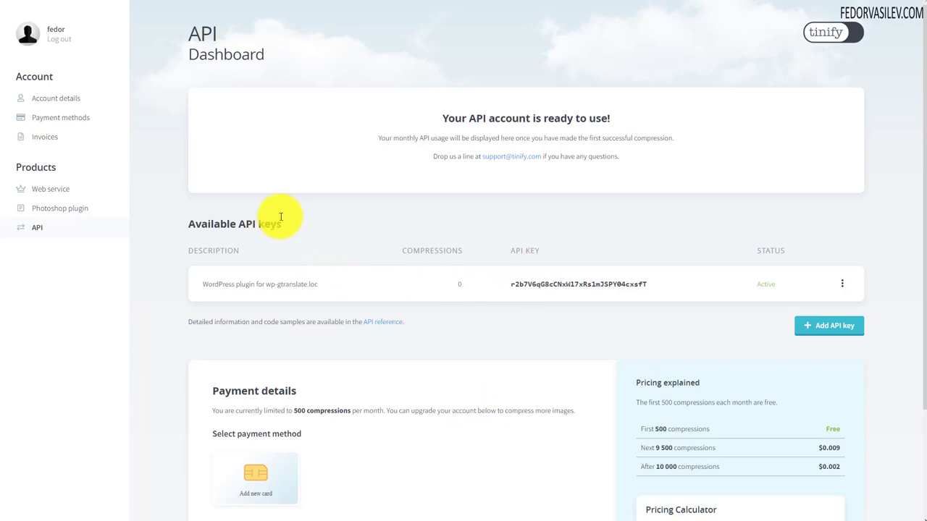
# Switch to the Tinify API dashboard and select the API key listed for the WordPress plugin
pyautogui.click(843, 284)
pyautogui.click(843, 286)
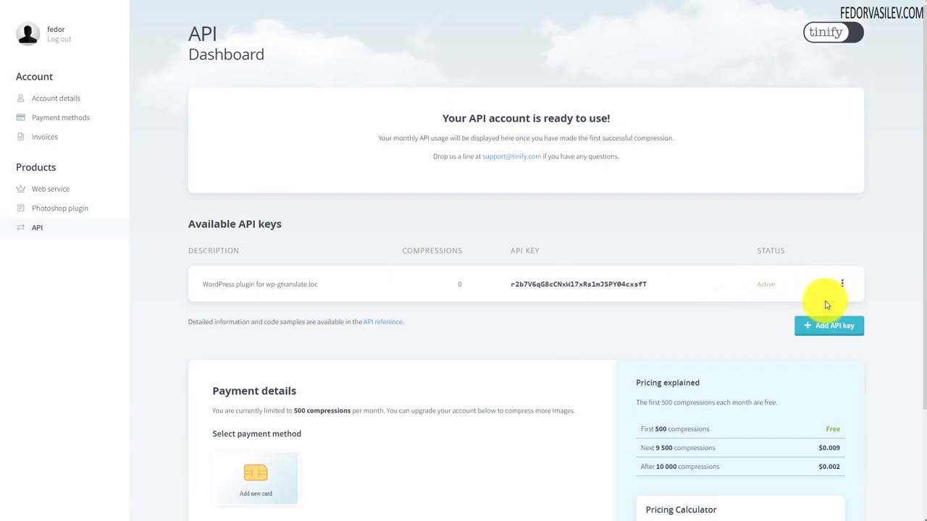
pyautogui.click(841, 285)
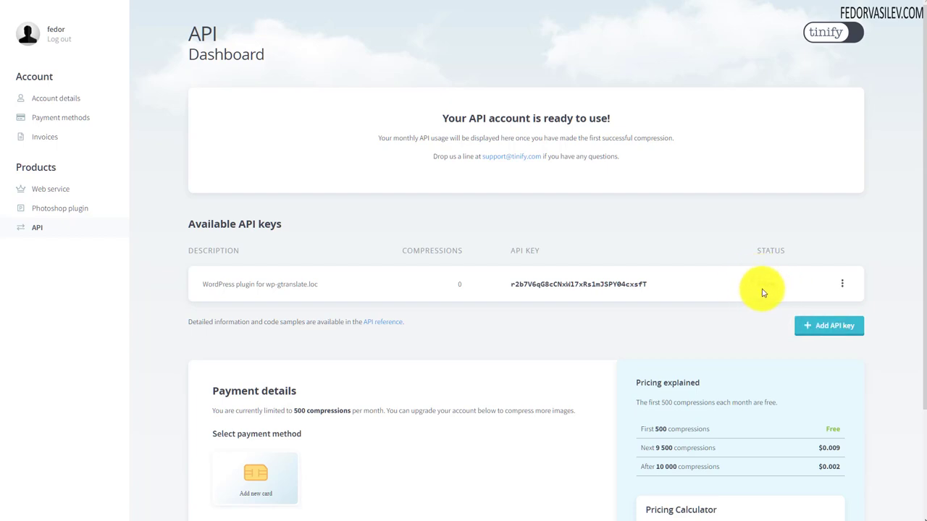
pyautogui.moveTo(647, 284); pyautogui.dragTo(509, 286)
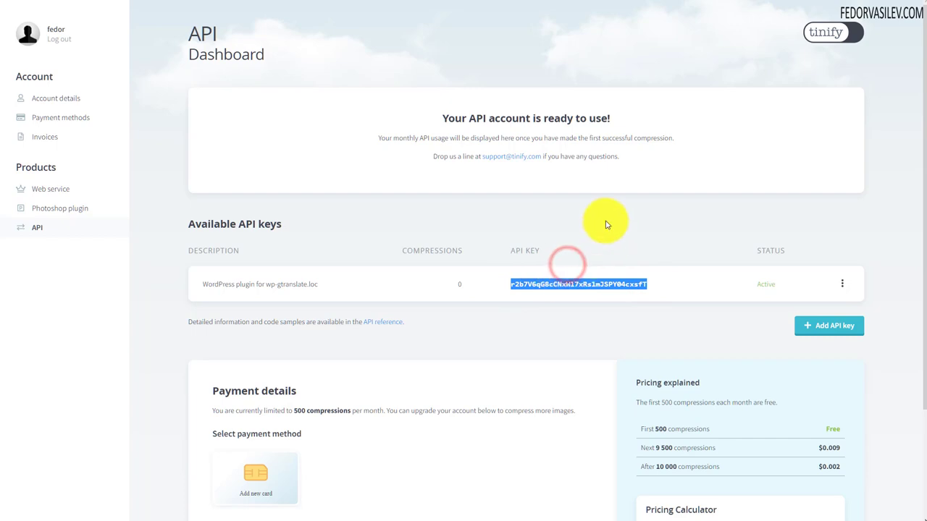
# Examine the pricing tiers for monthly compressions on the Tinify API dashboard
pyautogui.scroll(-2, 598, 214)
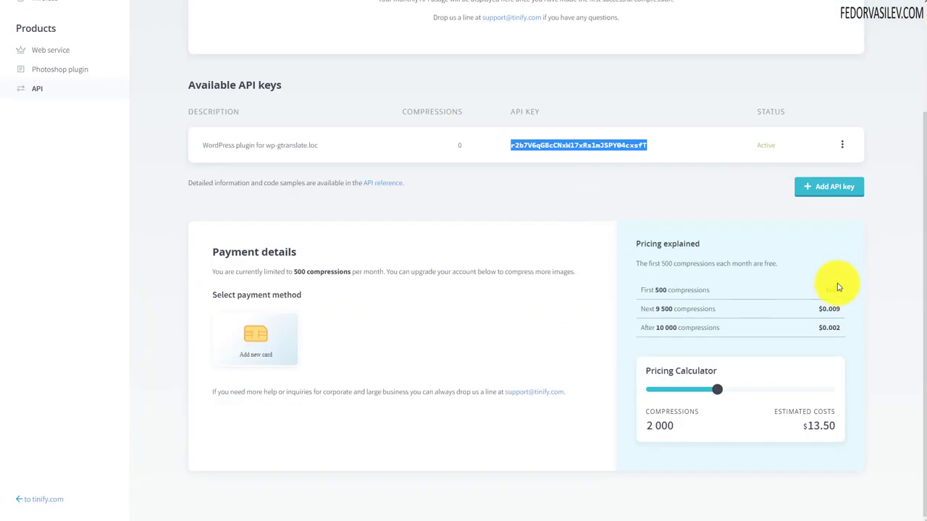
pyautogui.moveTo(709, 290); pyautogui.dragTo(644, 292)
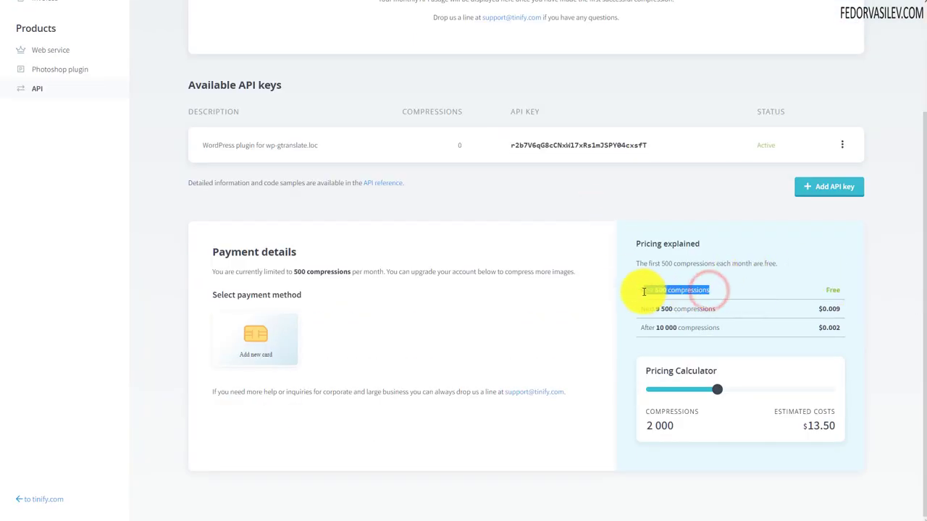
pyautogui.moveTo(715, 309); pyautogui.dragTo(636, 313)
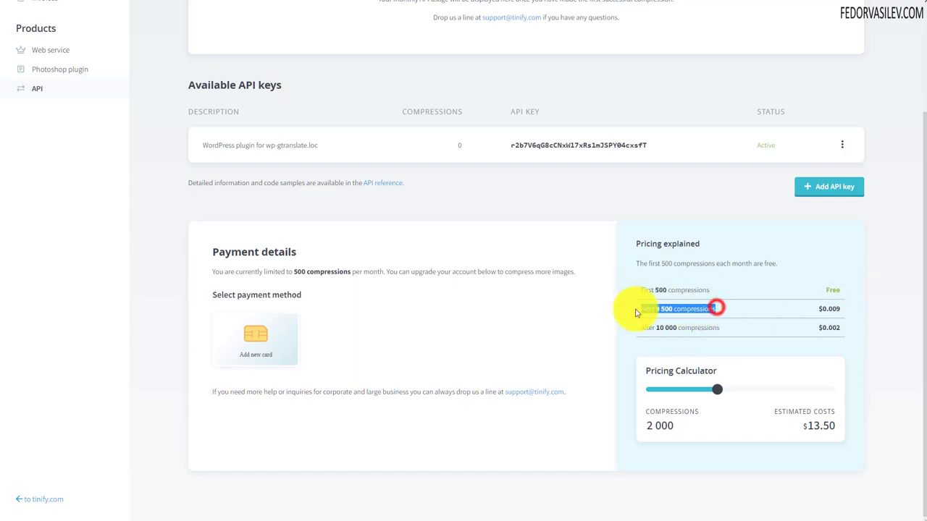
pyautogui.click(820, 309)
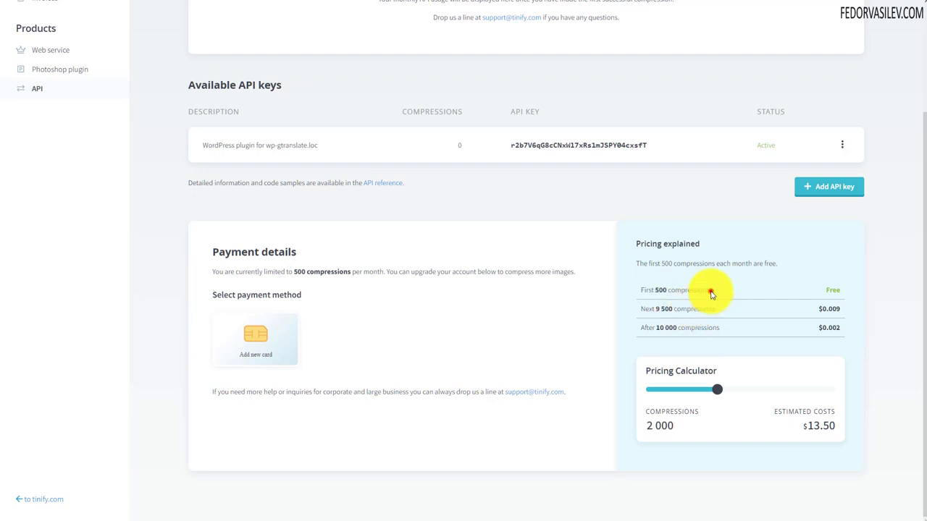
pyautogui.moveTo(711, 293); pyautogui.dragTo(632, 310)
pyautogui.scroll(2, 620, 319)
pyautogui.scroll(1, 620, 319)
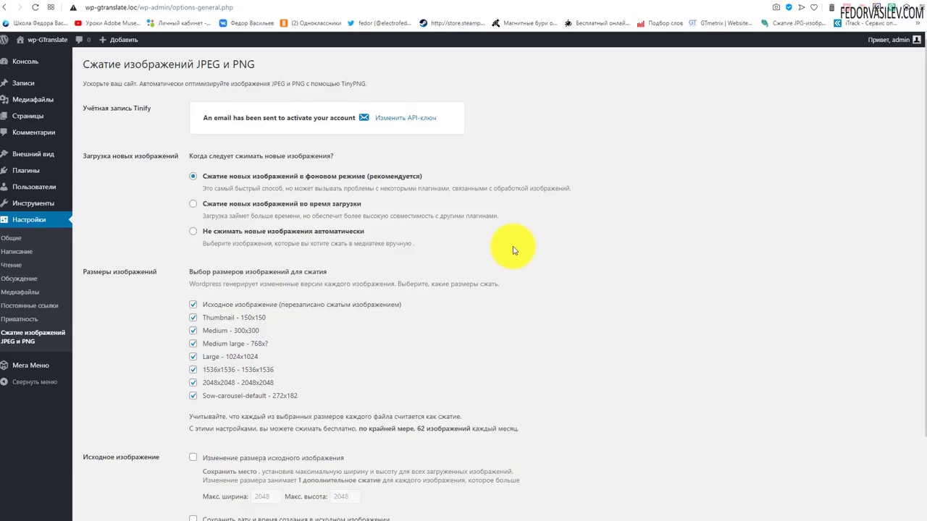
# Switch back to WordPress, save the API key for the Tinify account, and review the plugin's compression settings
pyautogui.click(388, 117)
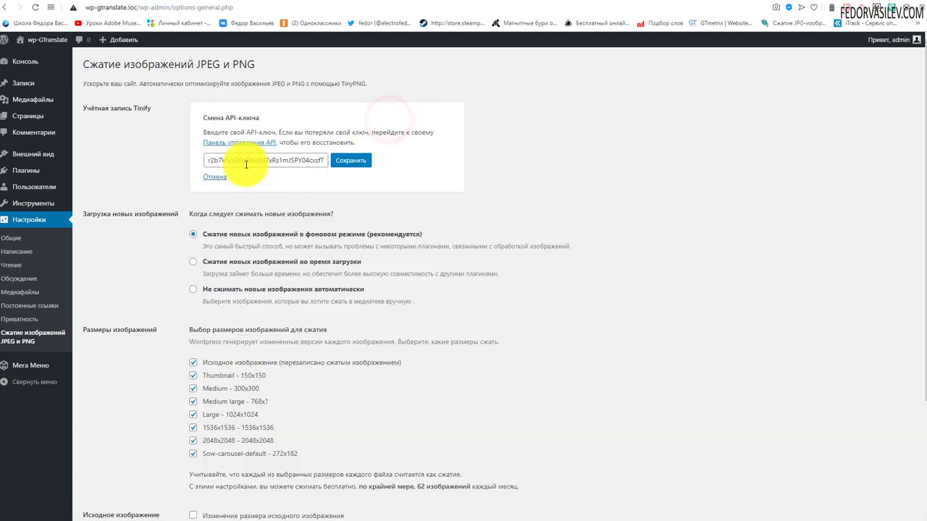
pyautogui.click(324, 160)
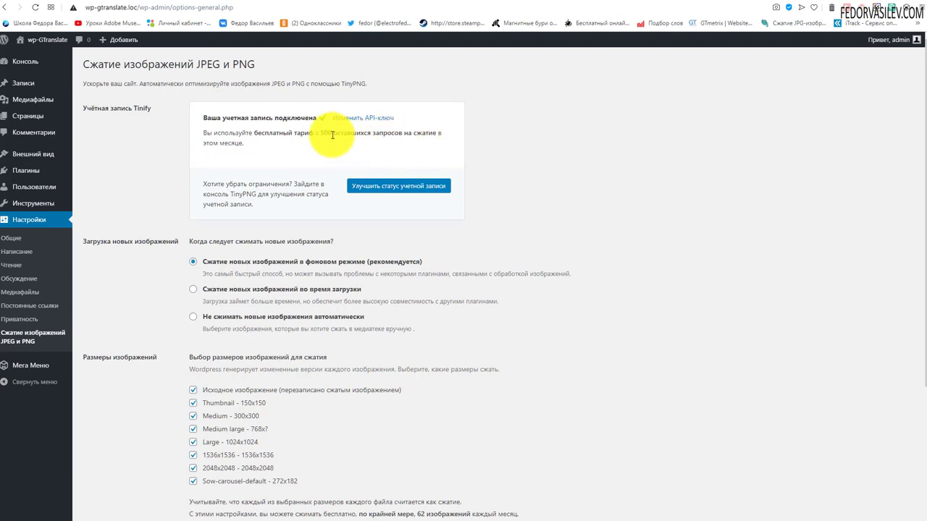
pyautogui.scroll(-3, 249, 273)
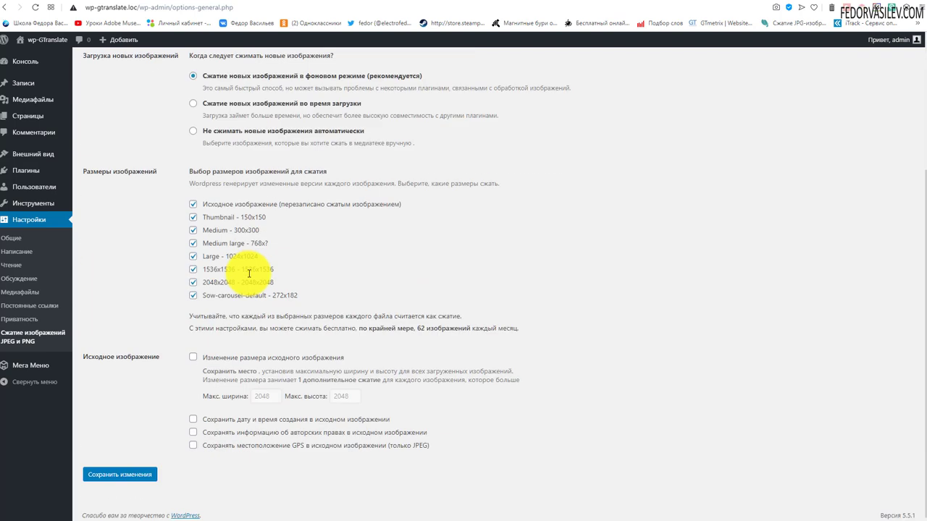
pyautogui.scroll(3, 249, 273)
# Check the compression plugin's settings link in the installed plugins list, and open its bulk optimization page from there
pyautogui.moveTo(27, 178)
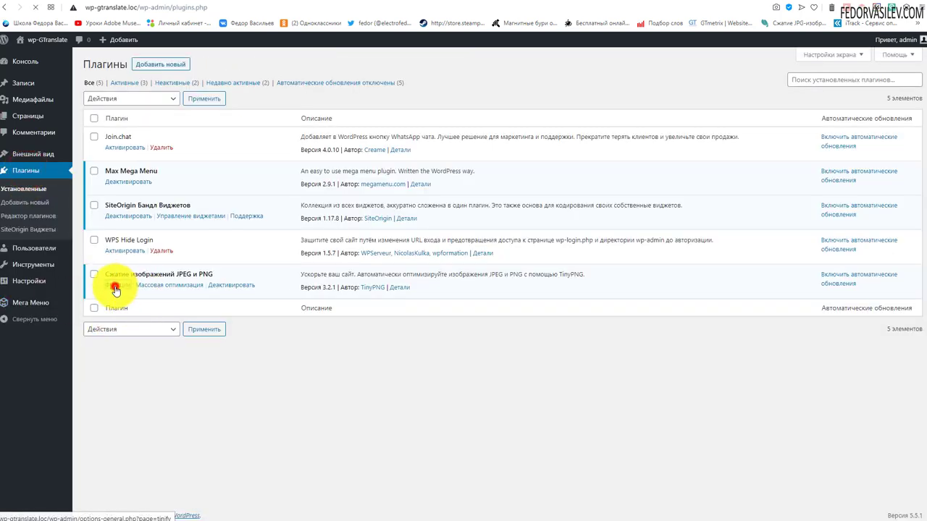
pyautogui.click(115, 289)
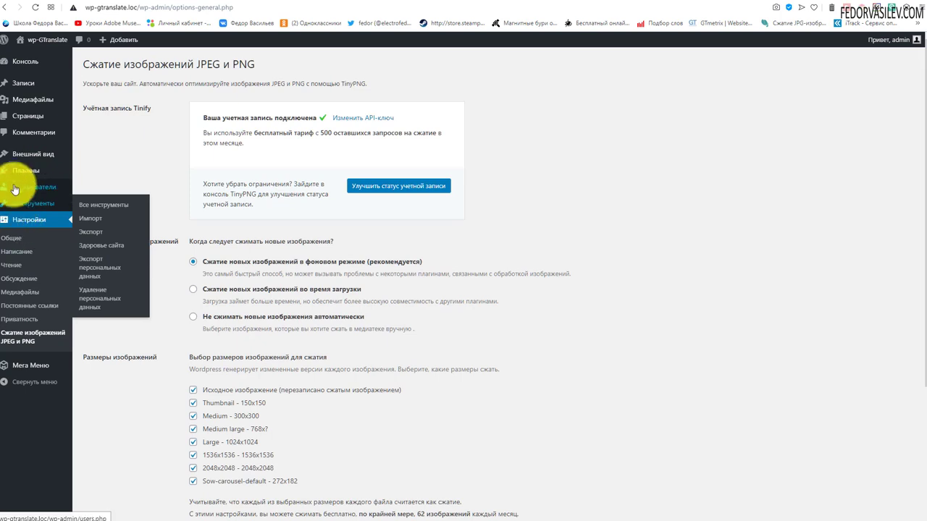
pyautogui.click(16, 172)
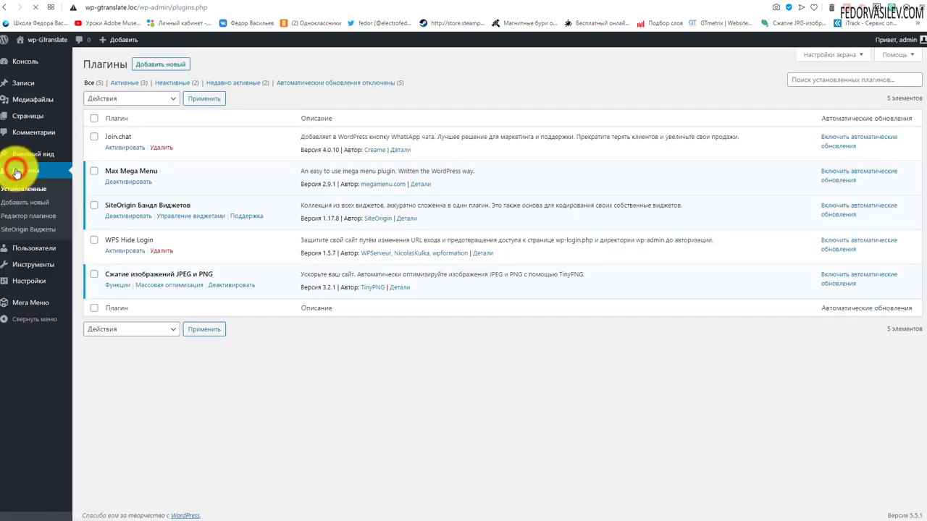
pyautogui.click(177, 286)
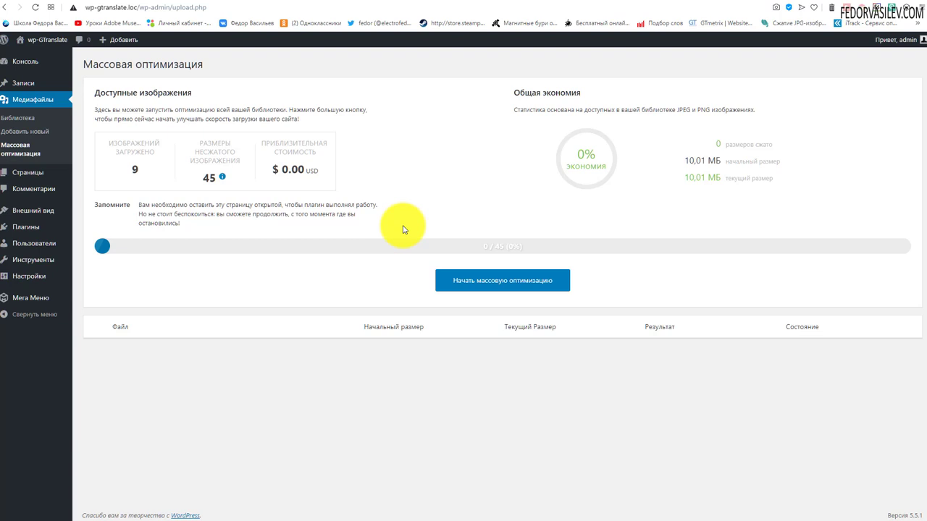
# Run the bulk optimization on the whole media library and review the compression results for each file
pyautogui.click(475, 286)
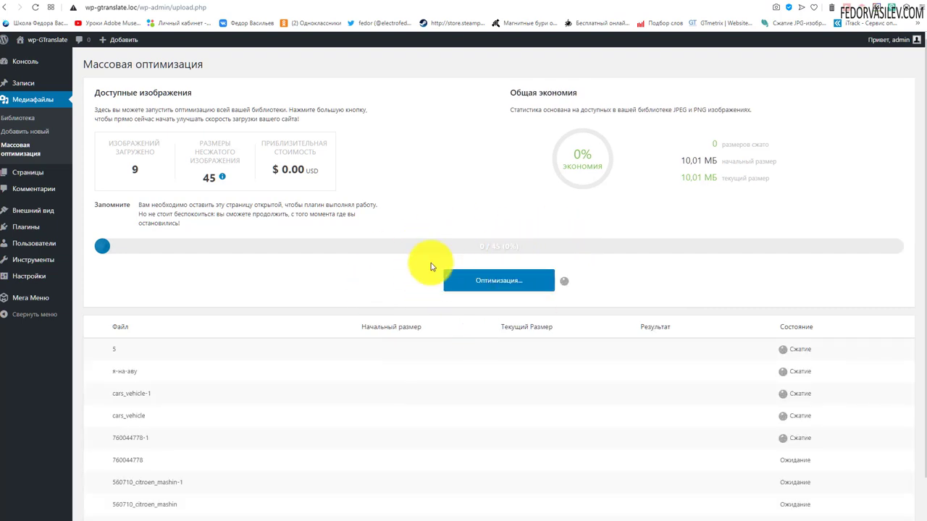
pyautogui.scroll(-1, 427, 265)
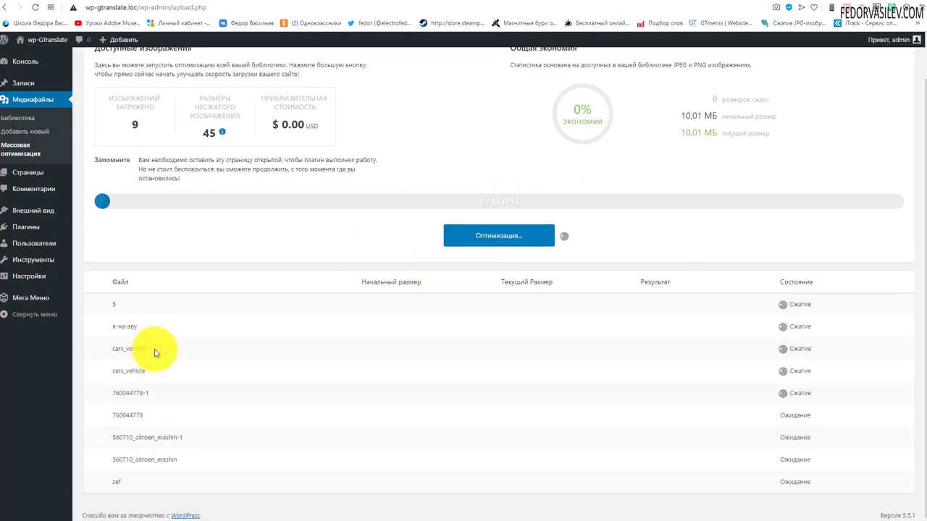
pyautogui.scroll(1, 395, 373)
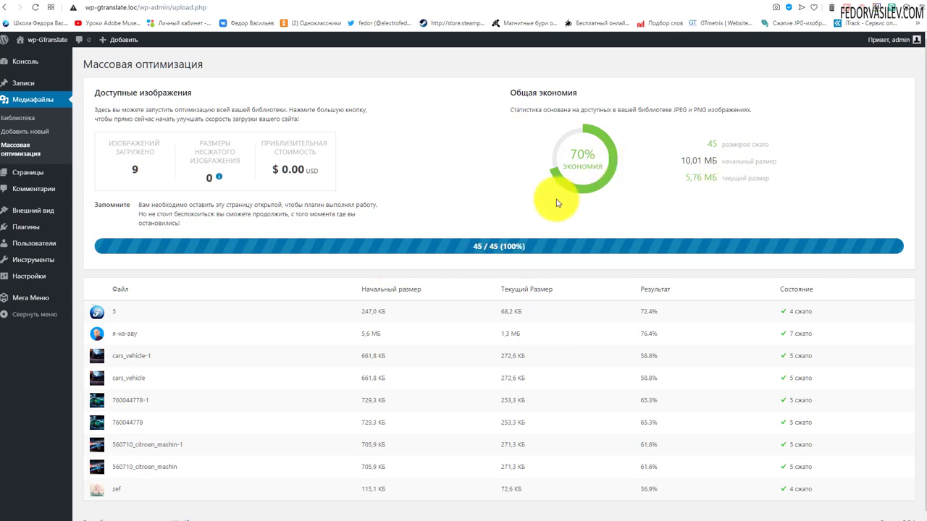
pyautogui.scroll(-1, 500, 206)
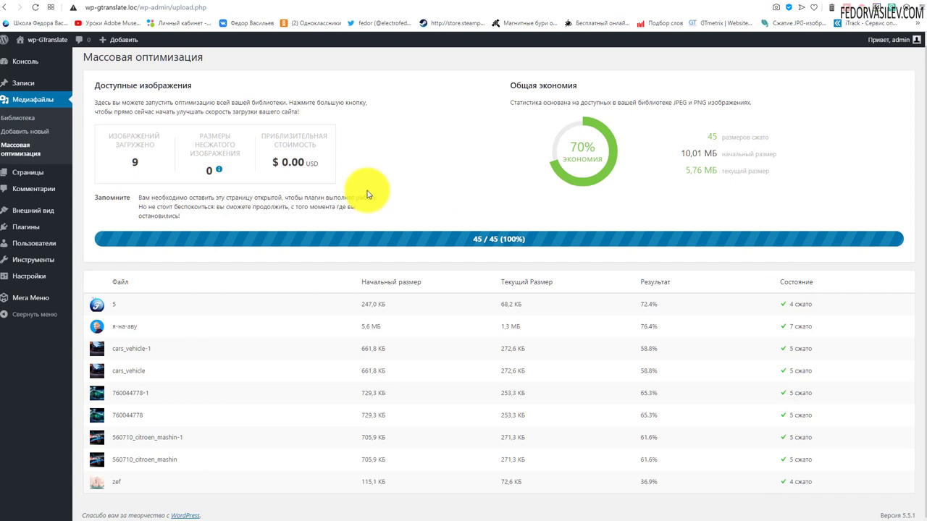
# Reopen the JPEG and PNG compression settings and examine the options for compressing newly uploaded images
pyautogui.moveTo(38, 297)
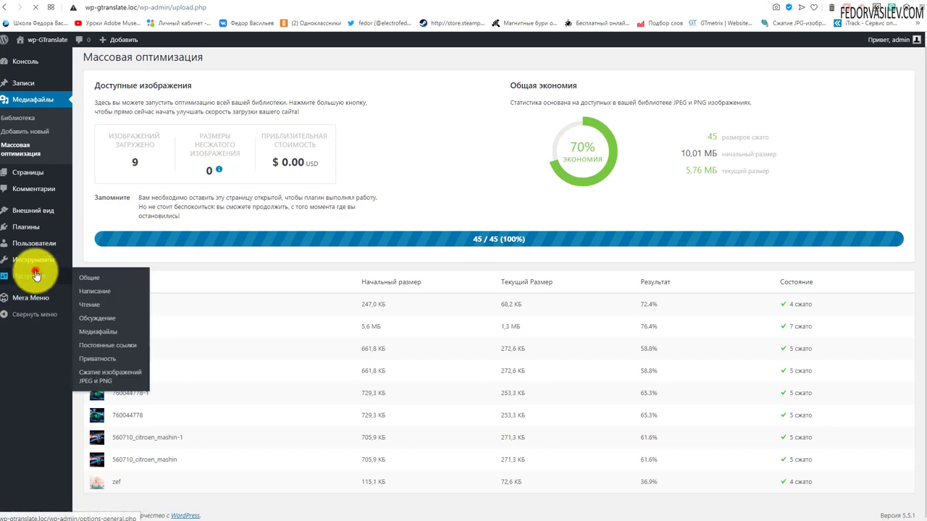
pyautogui.click(33, 272)
pyautogui.click(17, 339)
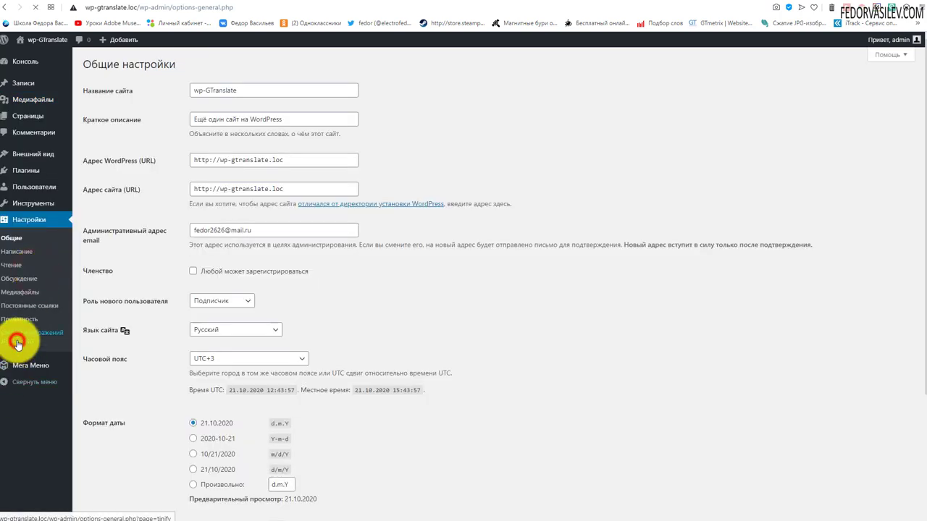
pyautogui.scroll(-2, 187, 308)
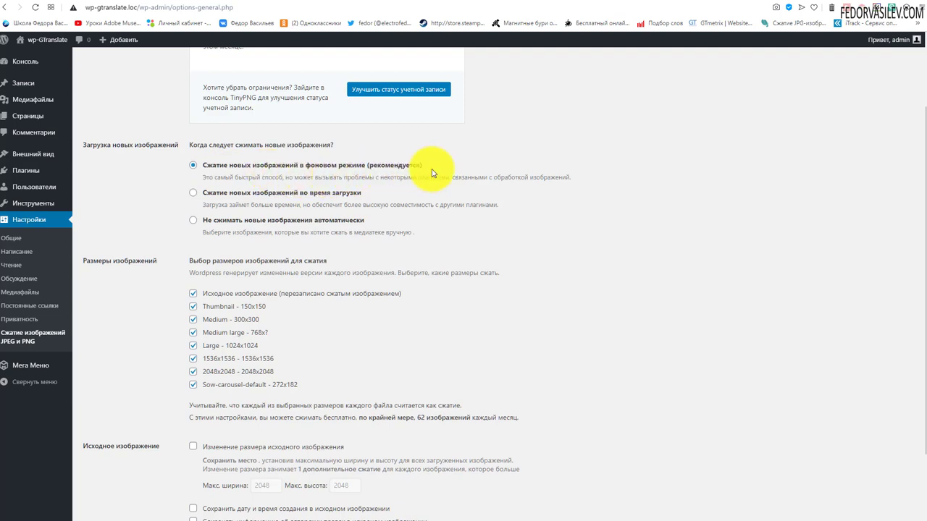
# Review the image sizes selected for compression and the original-image options in the compression settings
pyautogui.scroll(-2, 455, 186)
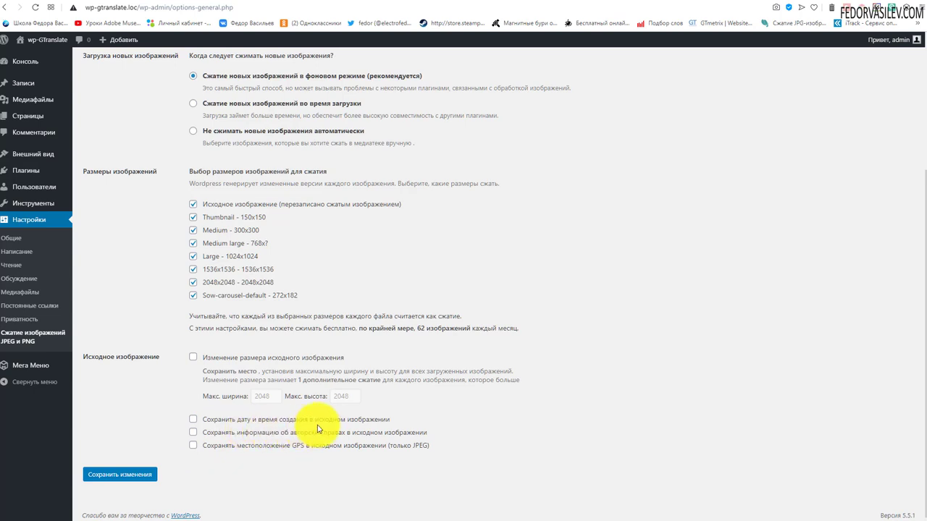
pyautogui.scroll(2, 259, 322)
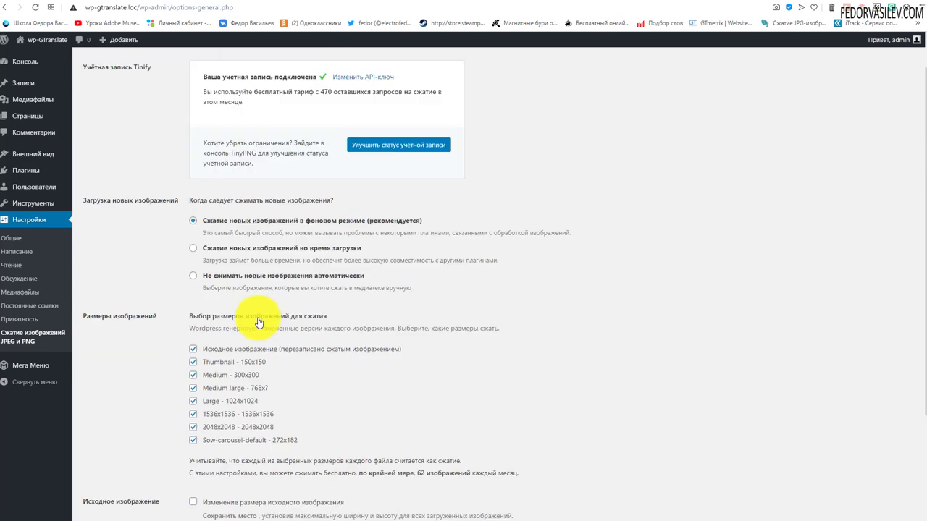
pyautogui.scroll(1, 260, 322)
# Start a new post and set the Drawn_wallpapers Balls_and_patterns JPG, uploaded from the ресурсы folder, as its featured image
pyautogui.click(23, 83)
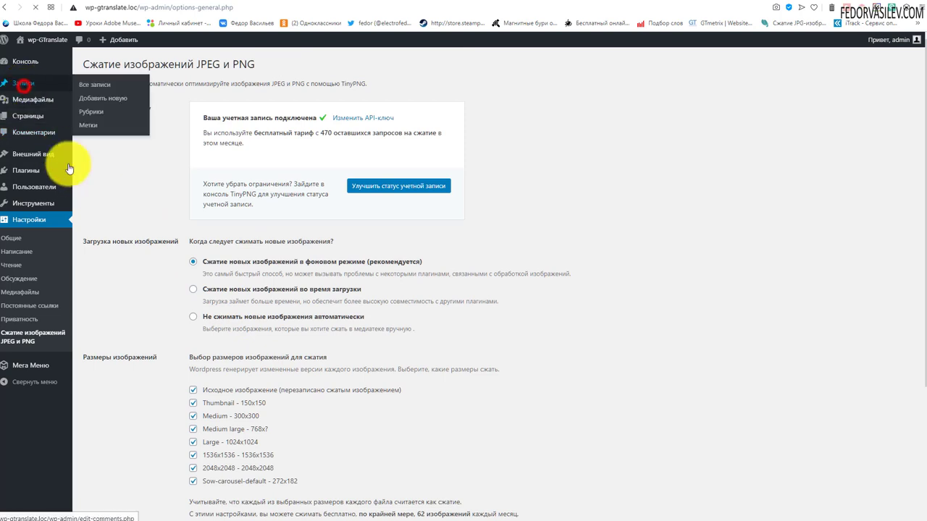
pyautogui.click(150, 63)
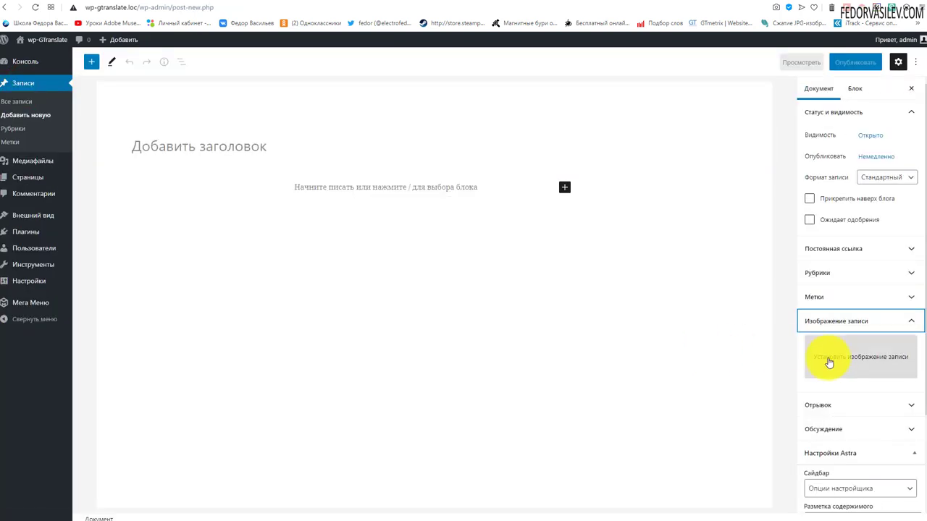
pyautogui.click(831, 358)
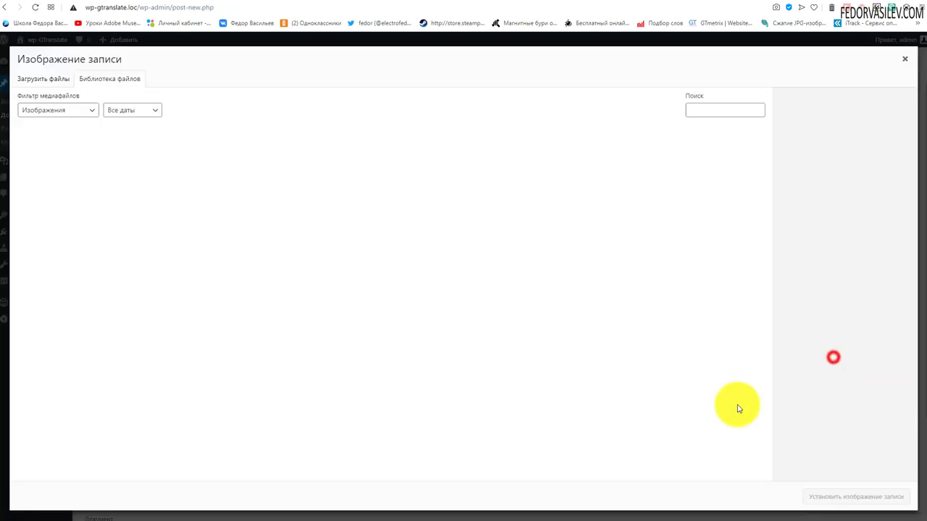
pyautogui.click(63, 81)
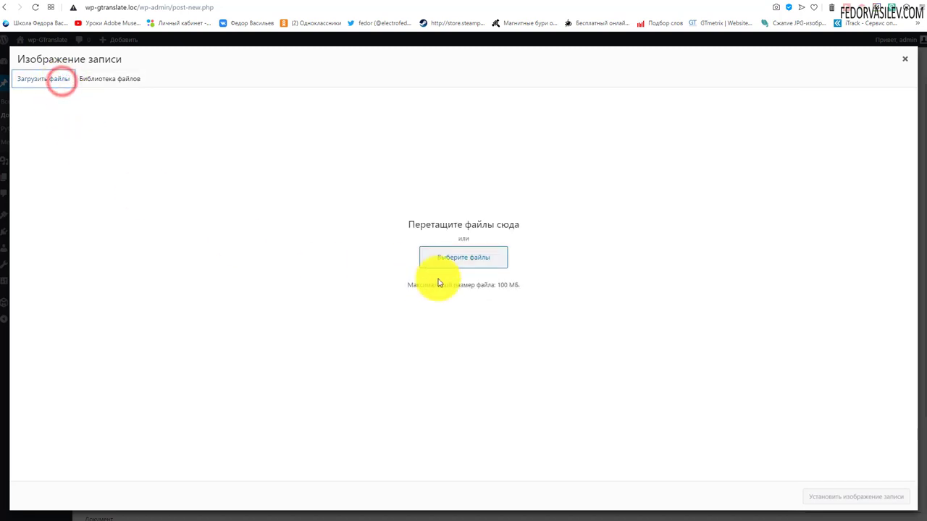
pyautogui.click(464, 257)
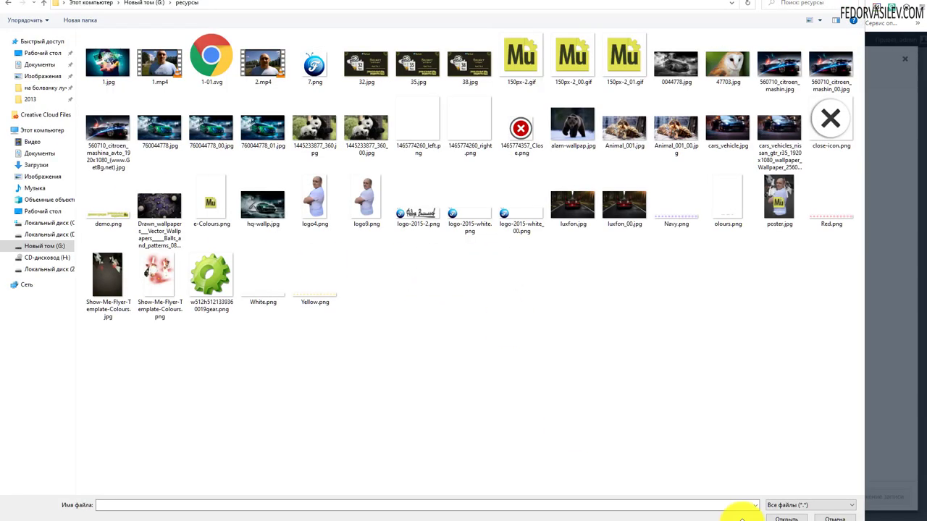
pyautogui.click(160, 214)
pyautogui.click(782, 519)
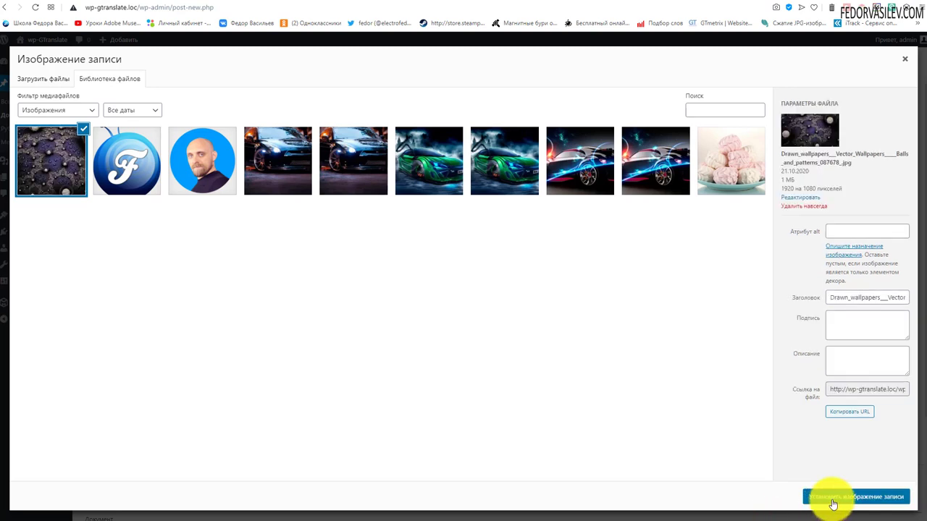
pyautogui.click(833, 498)
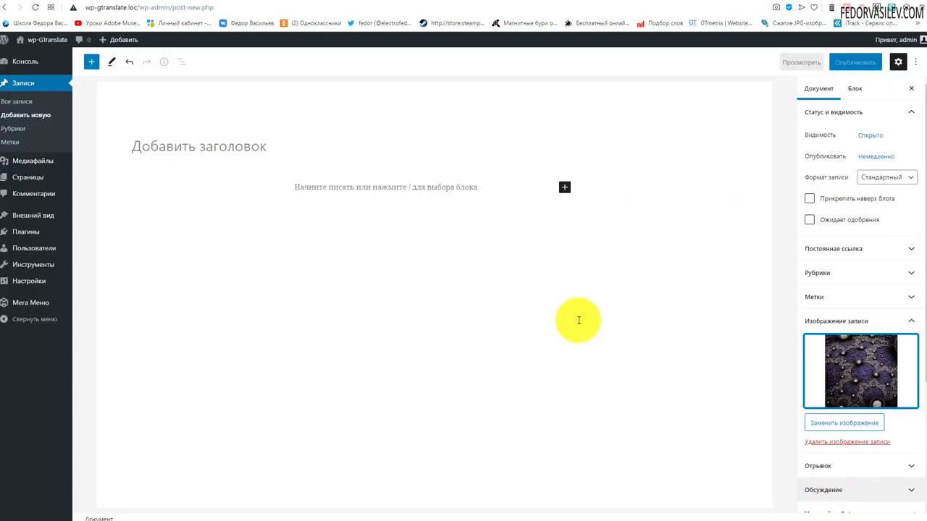
# Title the new post "тест" and publish it
pyautogui.click(243, 143)
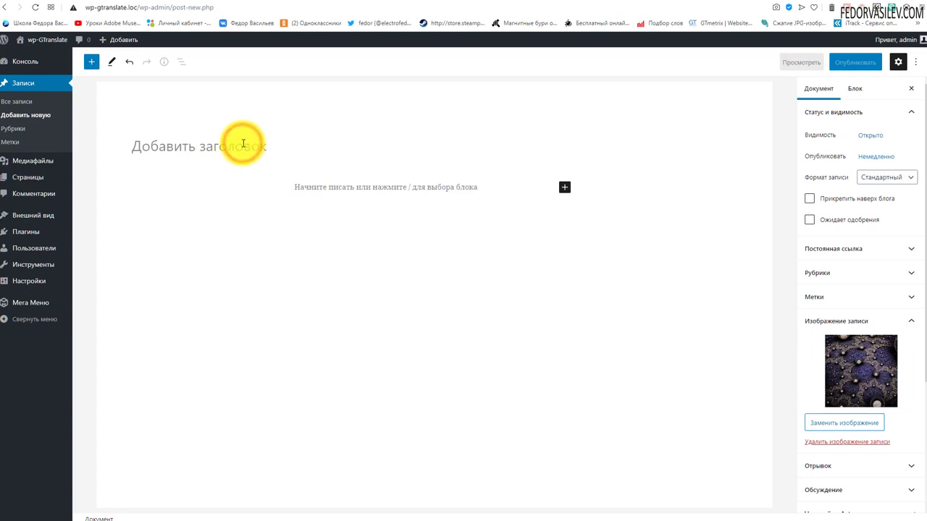
pyautogui.write('пtcn')
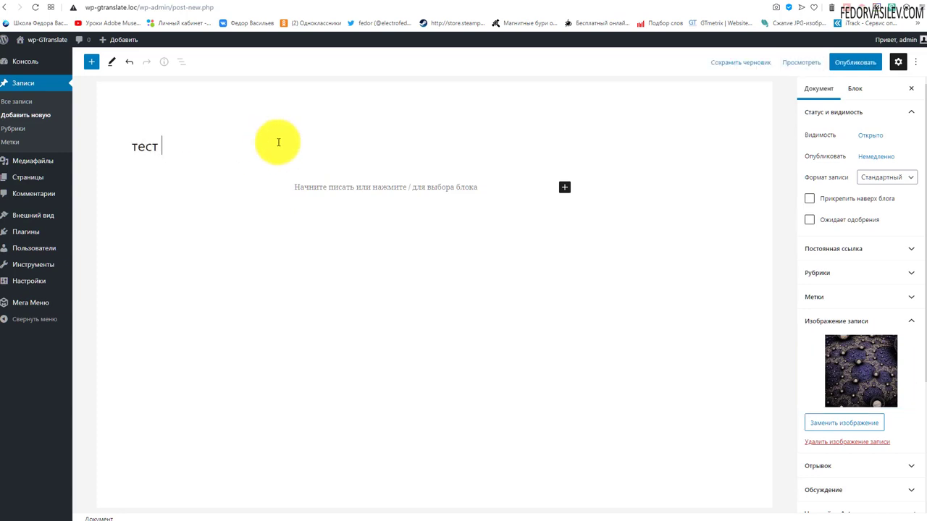
pyautogui.click(855, 61)
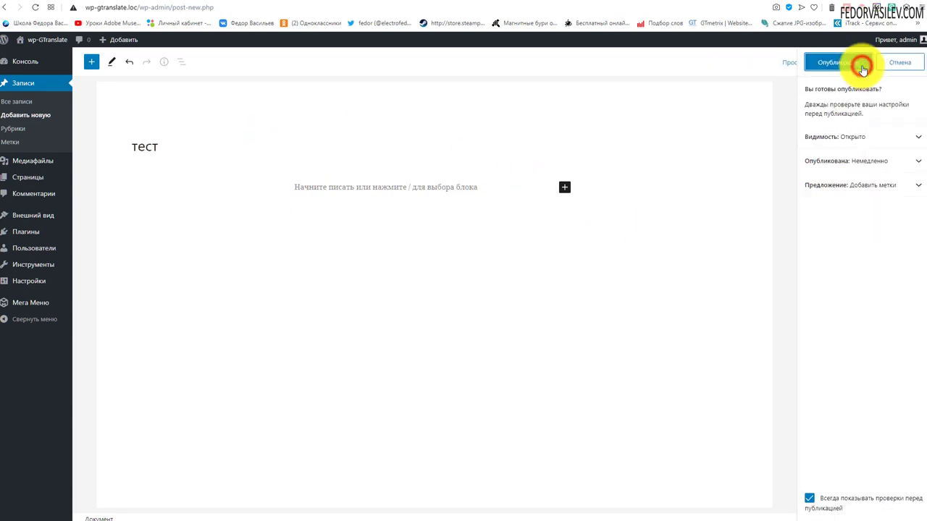
pyautogui.click(861, 59)
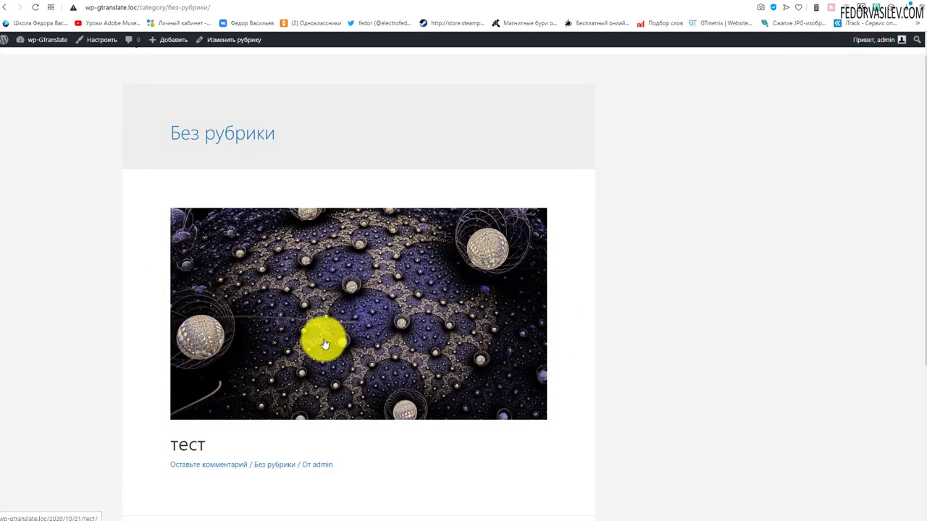
# Check the published "тест" post on the site's Без рубрики category page and open the context options of its featured image
pyautogui.scroll(-4, 326, 322)
pyautogui.scroll(4, 331, 307)
pyautogui.scroll(-2, 326, 368)
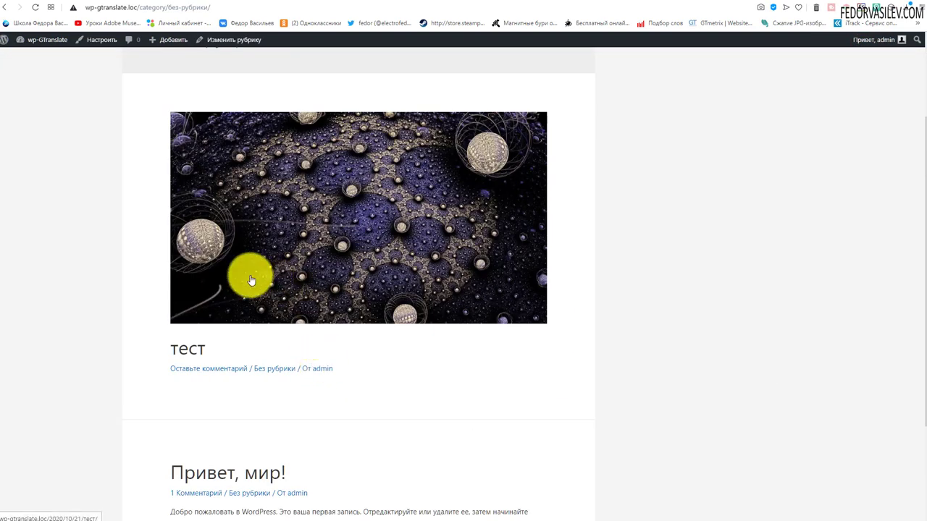
pyautogui.scroll(2, 203, 279)
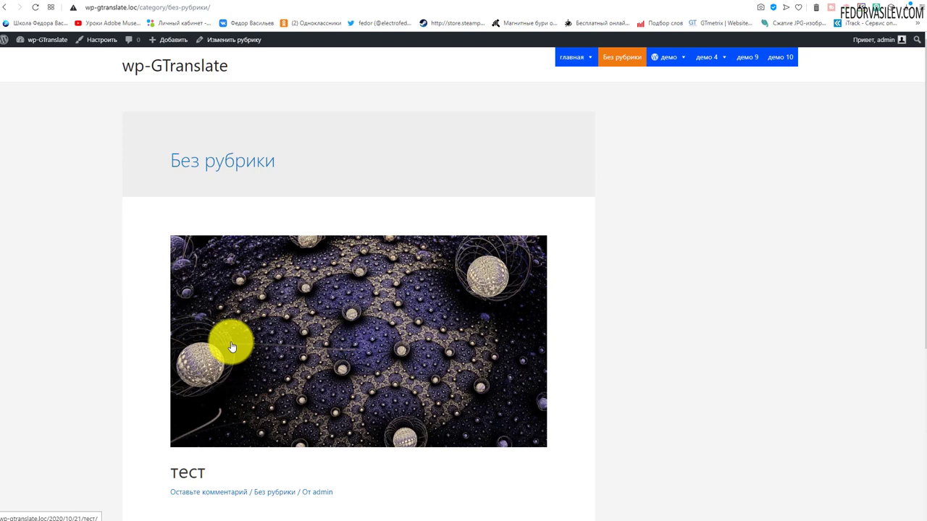
pyautogui.rightClick(247, 313)
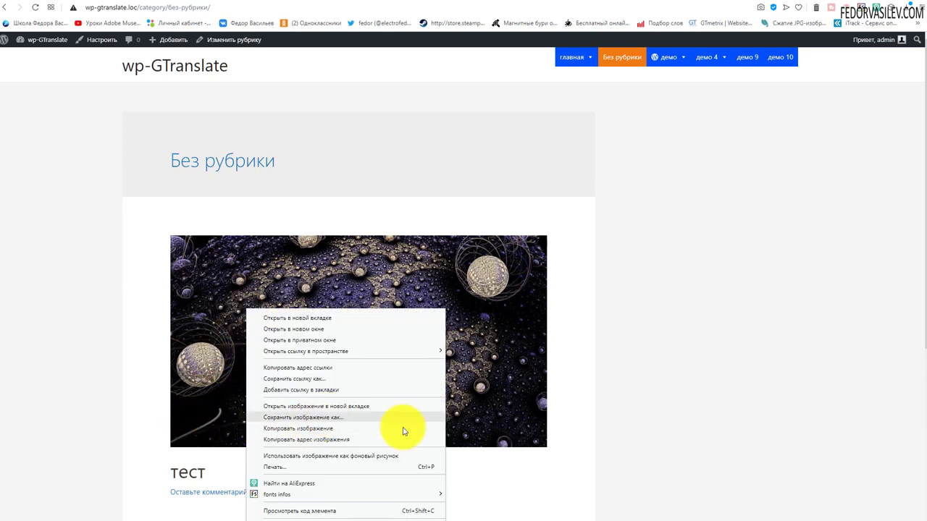
pyautogui.hotkey('alt', 'Tab')
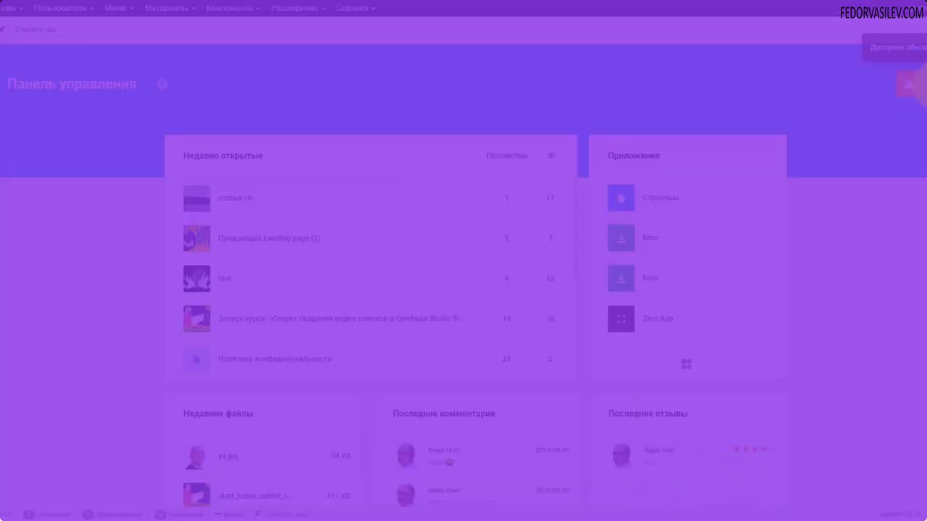
pyautogui.click(911, 84)
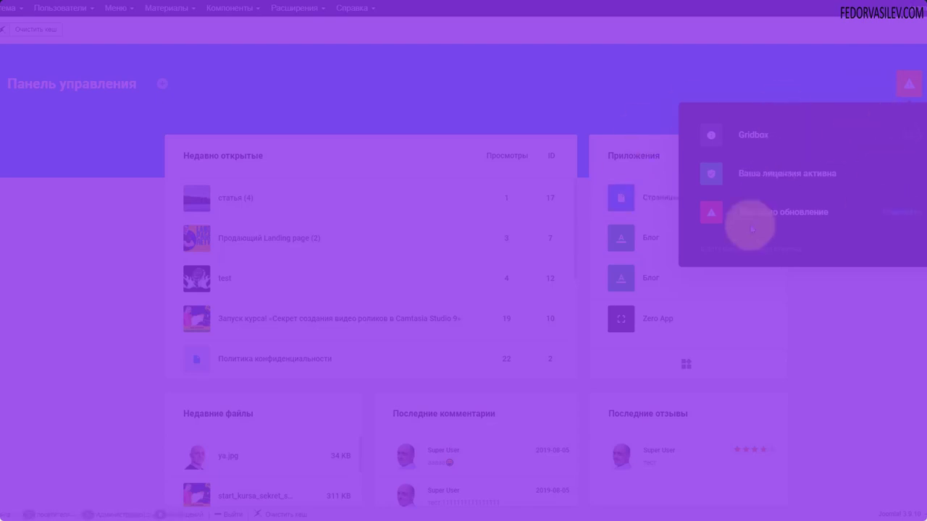
pyautogui.click(744, 164)
pyautogui.click(12, 176)
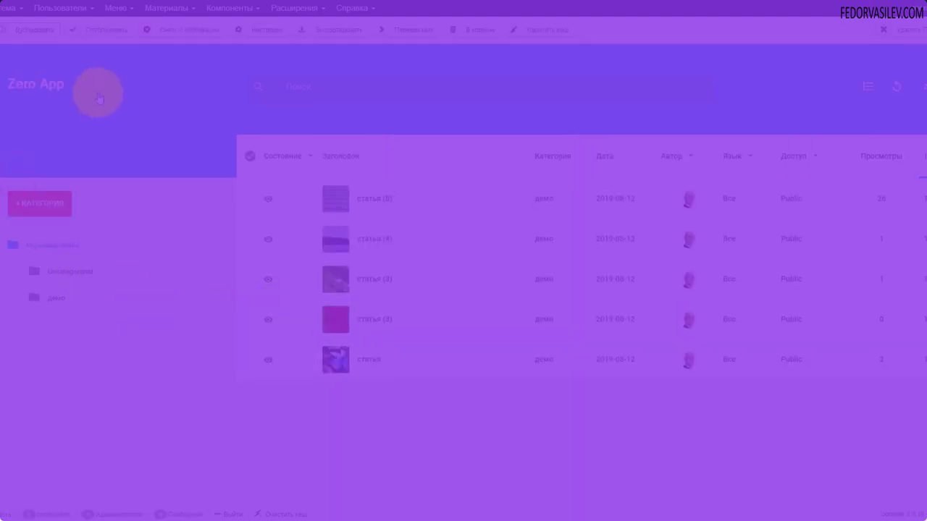
pyautogui.click(90, 86)
pyautogui.click(98, 216)
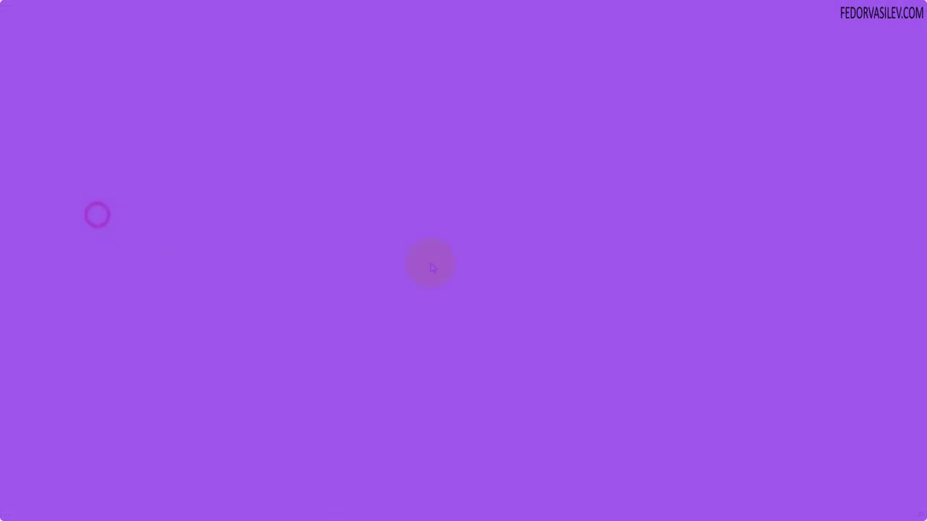